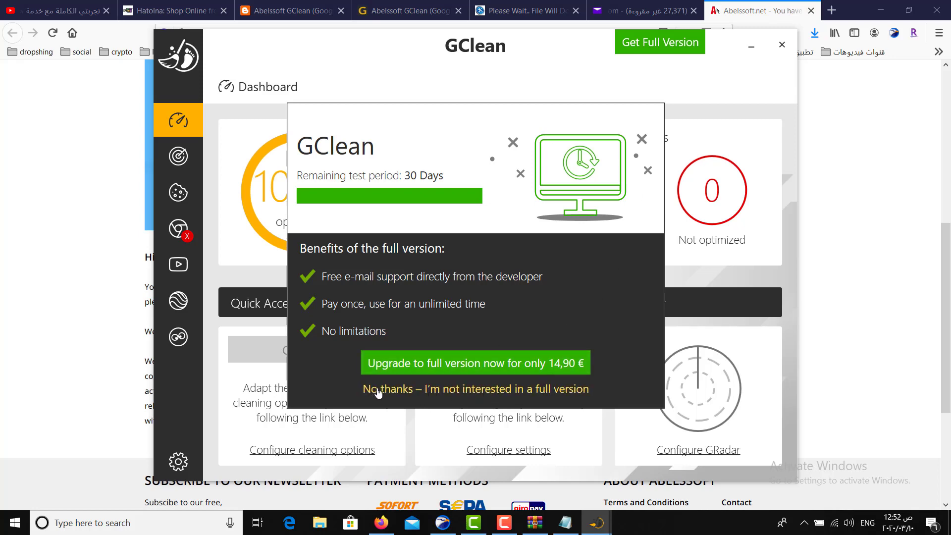
Dismiss the full-version offer, view GClean's application settings and Google Earth section, and return to the dashboard.
{"action": "left_click", "coordinate": [411, 394]}
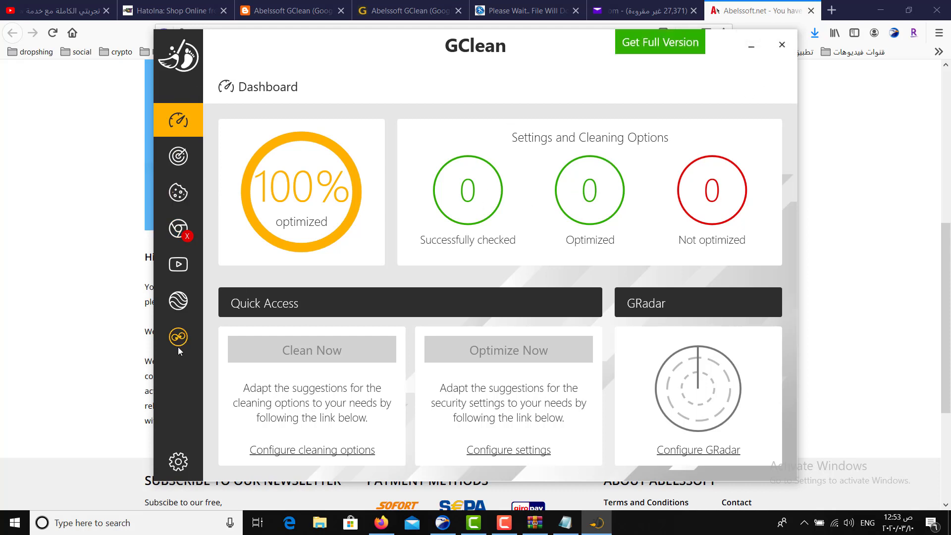
{"action": "mouse_move", "coordinate": [177, 343]}
{"action": "left_click", "coordinate": [180, 464]}
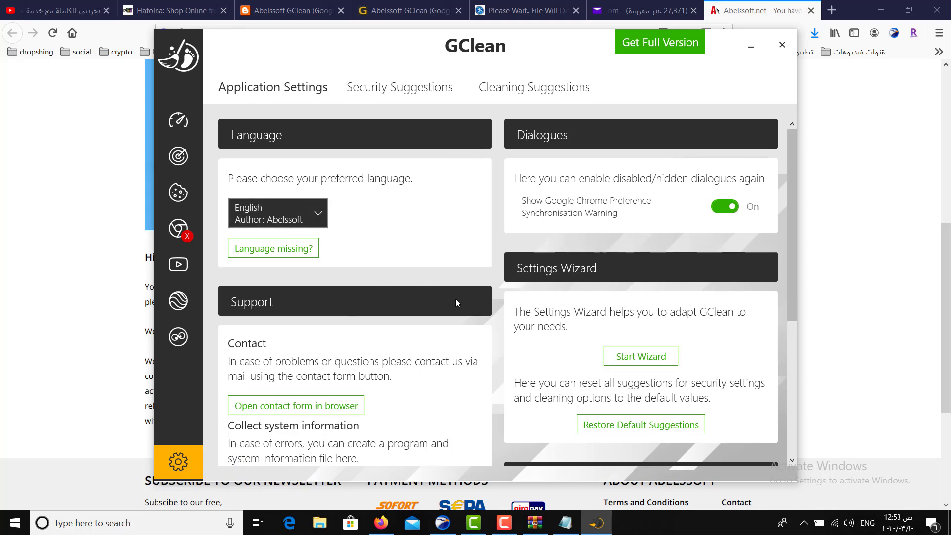
{"action": "left_click", "coordinate": [177, 300]}
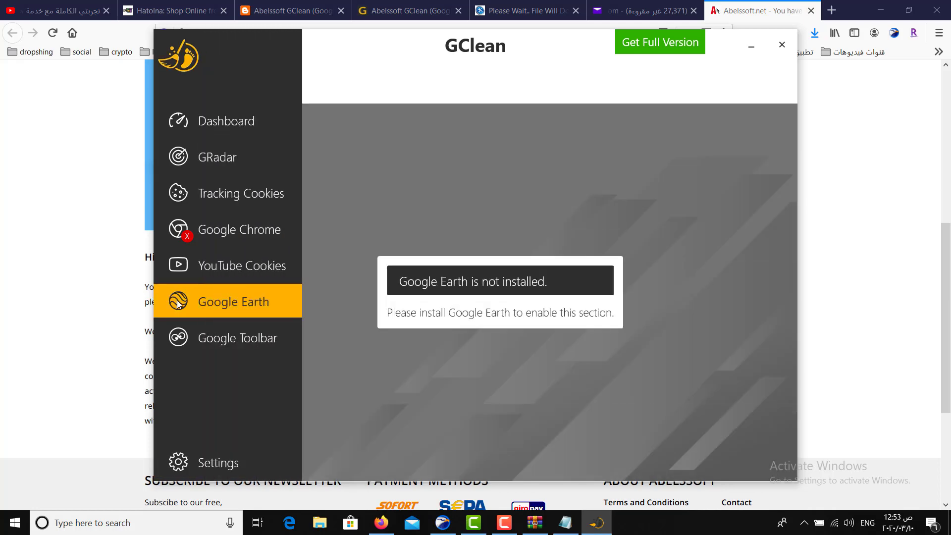
{"action": "left_click", "coordinate": [241, 123]}
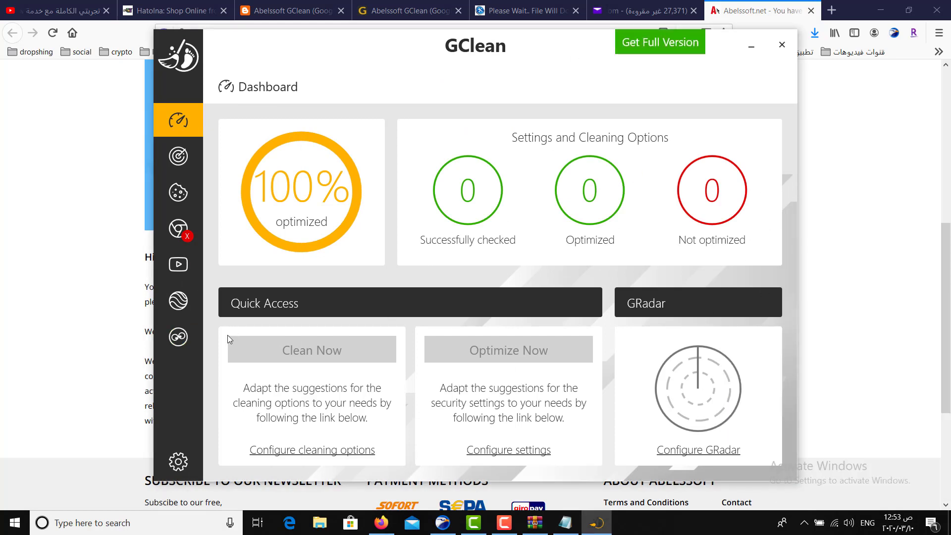
View the cleaning options and security settings of the Google Chrome section, and return to the dashboard.
{"action": "left_click", "coordinate": [179, 231]}
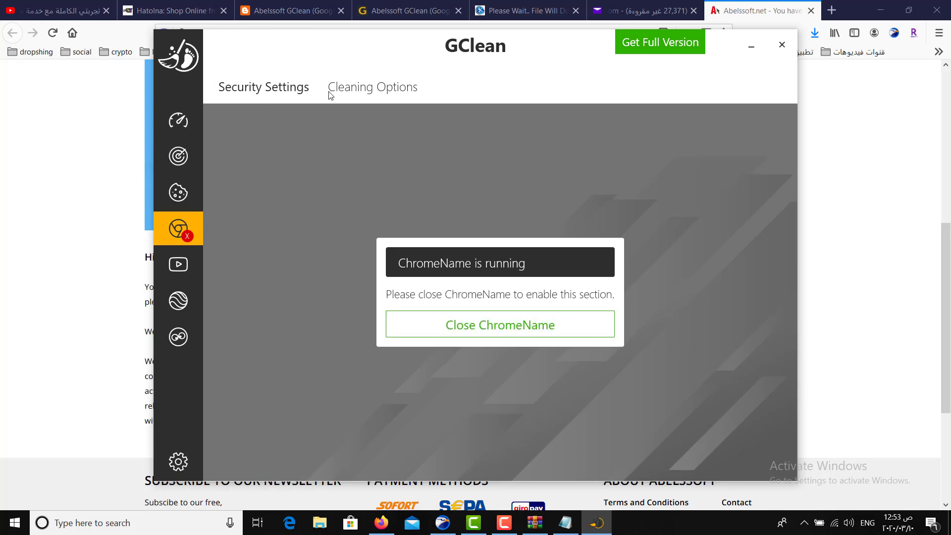
{"action": "left_click", "coordinate": [352, 92]}
{"action": "left_click", "coordinate": [272, 97]}
{"action": "left_click", "coordinate": [181, 128]}
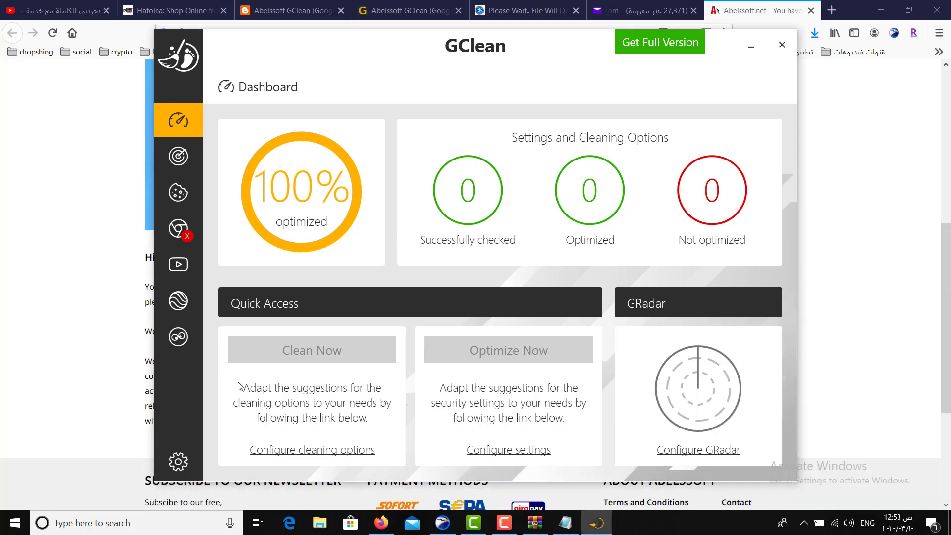
Switch to Notepad and read the instruction line in the Readme file.
{"action": "left_click", "coordinate": [566, 523]}
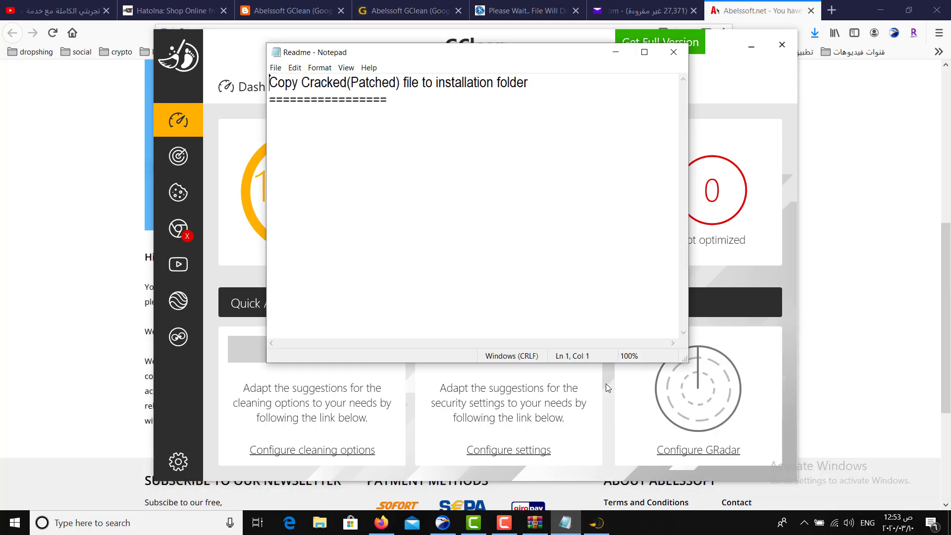
{"action": "left_click_drag", "start_coordinate": [271, 88], "coordinate": [511, 94]}
{"action": "left_click", "coordinate": [424, 116]}
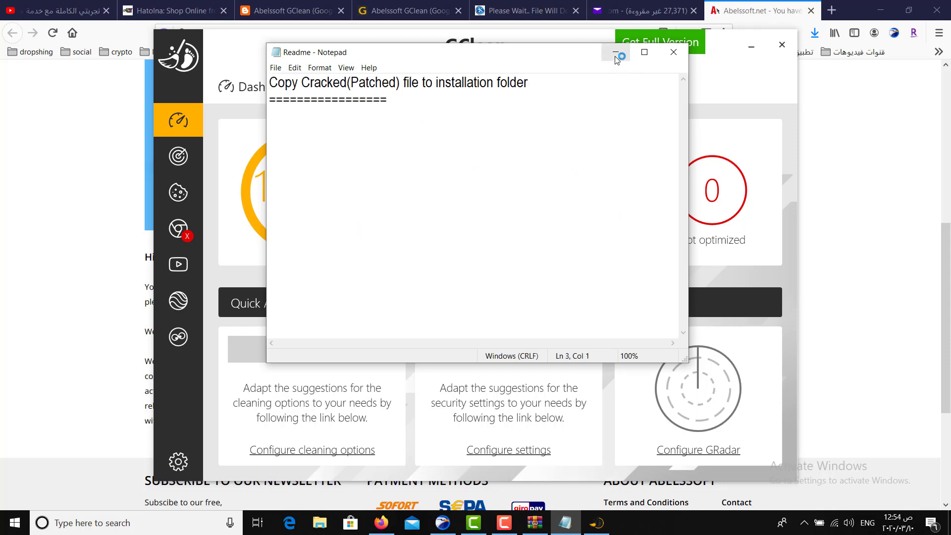
Switch to the WinRAR archive, open its Crack folder, and copy GClean.exe to the clipboard.
{"action": "left_click", "coordinate": [525, 529]}
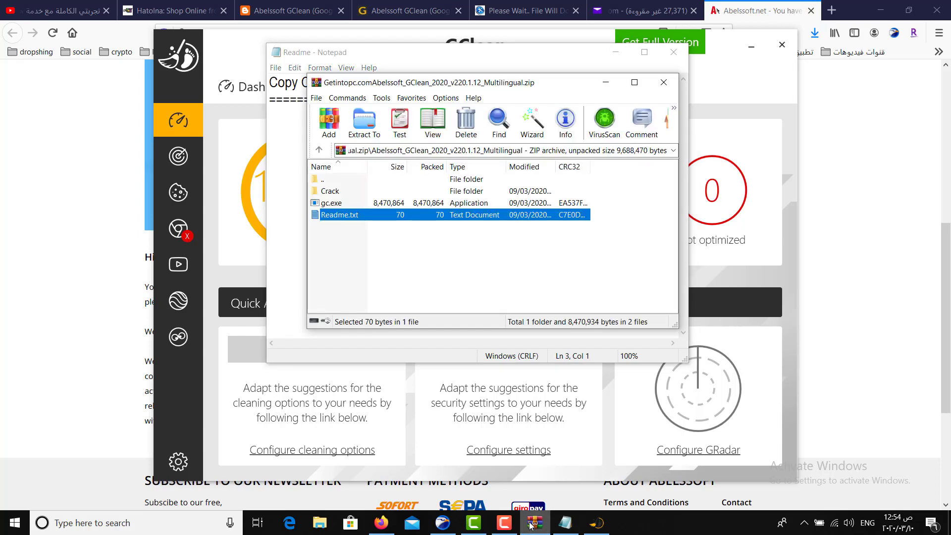
{"action": "double_click", "coordinate": [336, 191]}
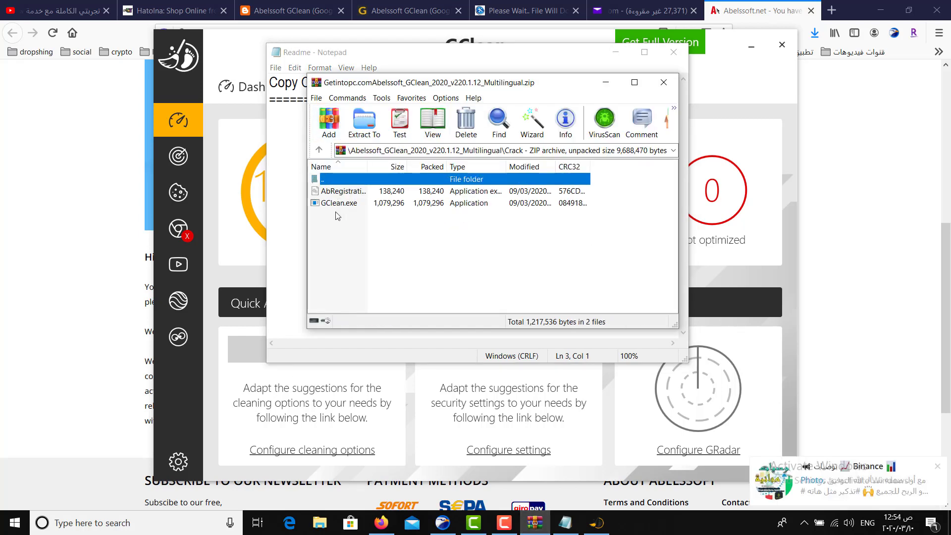
{"action": "left_click", "coordinate": [342, 204]}
{"action": "right_click", "coordinate": [341, 204]}
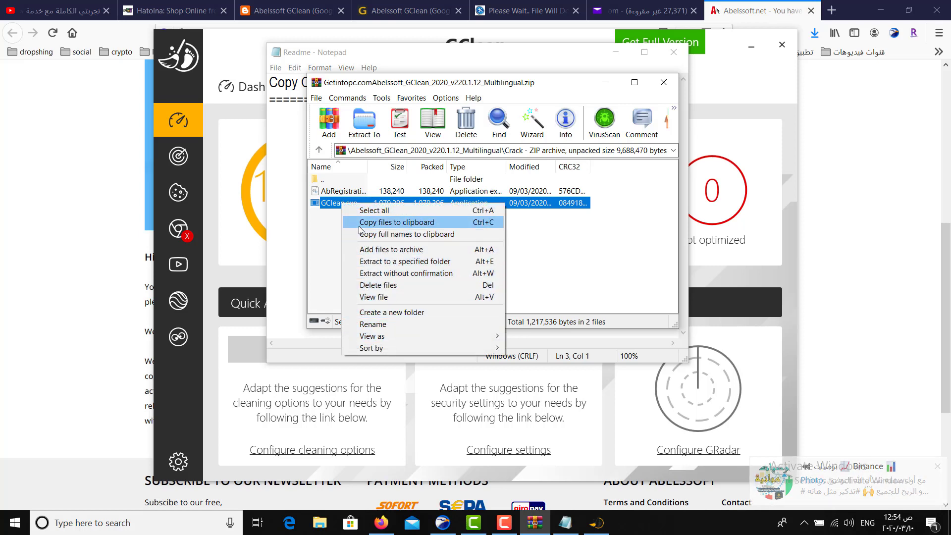
{"action": "left_click", "coordinate": [362, 223]}
{"action": "left_click", "coordinate": [358, 204]}
{"action": "right_click", "coordinate": [358, 203]}
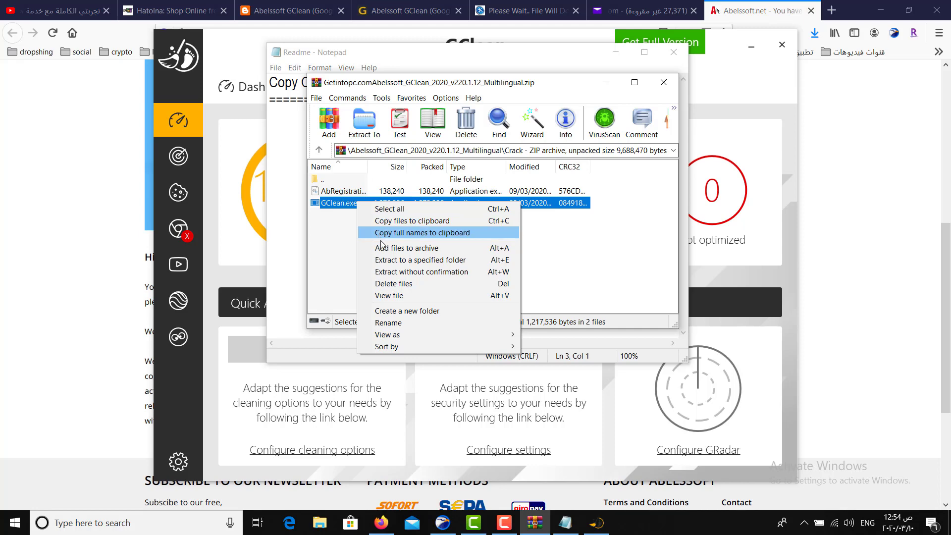
{"action": "left_click", "coordinate": [385, 222]}
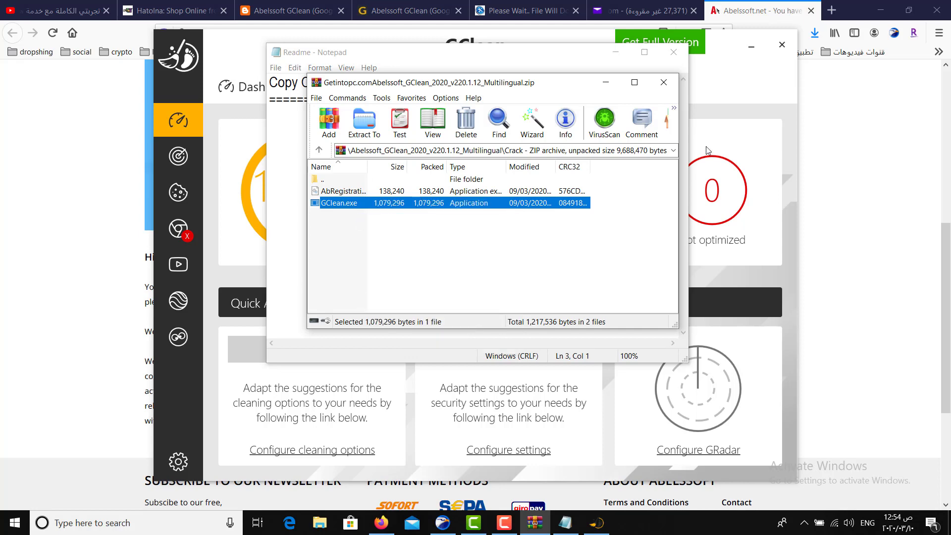
Minimize the browser, Readme, archive, GClean and download manager windows to show the desktop.
{"action": "left_click", "coordinate": [880, 10]}
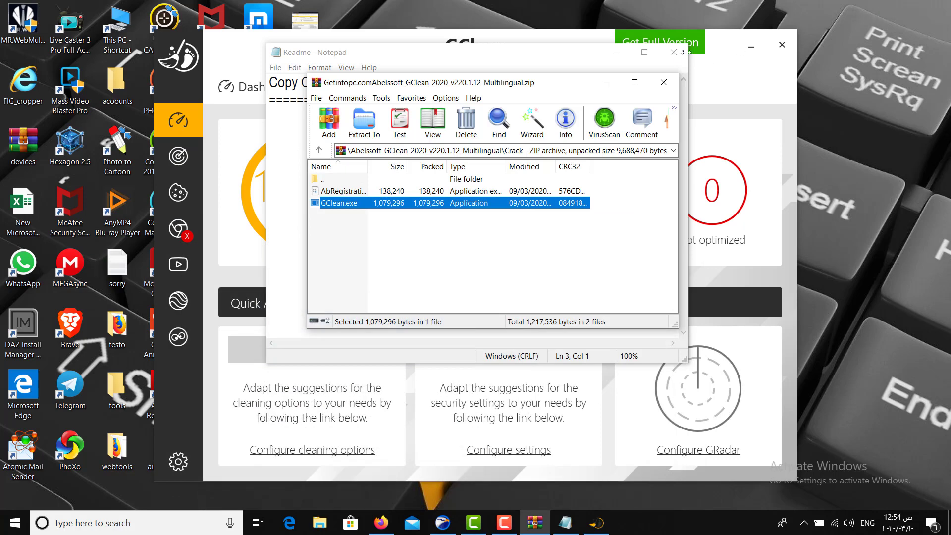
{"action": "left_click", "coordinate": [618, 53]}
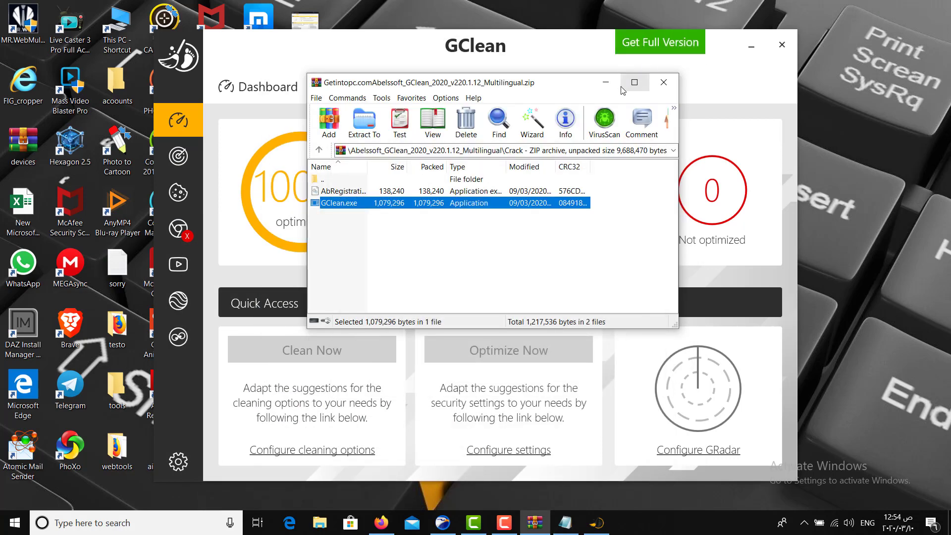
{"action": "left_click", "coordinate": [605, 82]}
{"action": "left_click", "coordinate": [752, 46]}
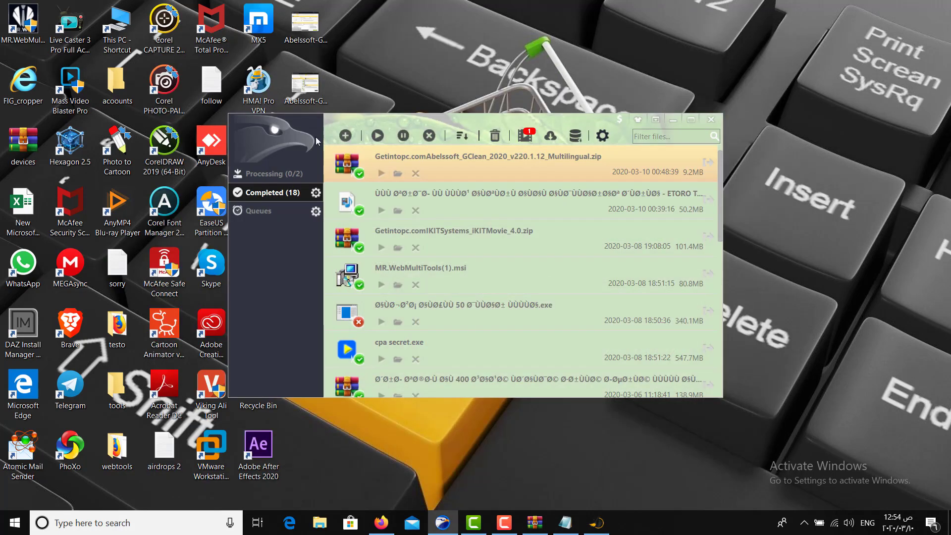
{"action": "left_click", "coordinate": [673, 120]}
{"action": "left_click", "coordinate": [308, 224]}
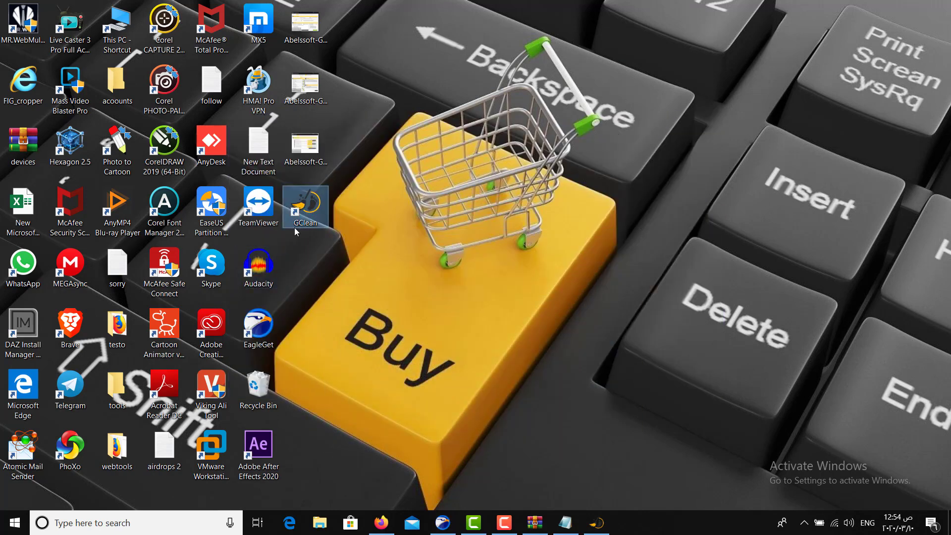
{"action": "right_click", "coordinate": [301, 224]}
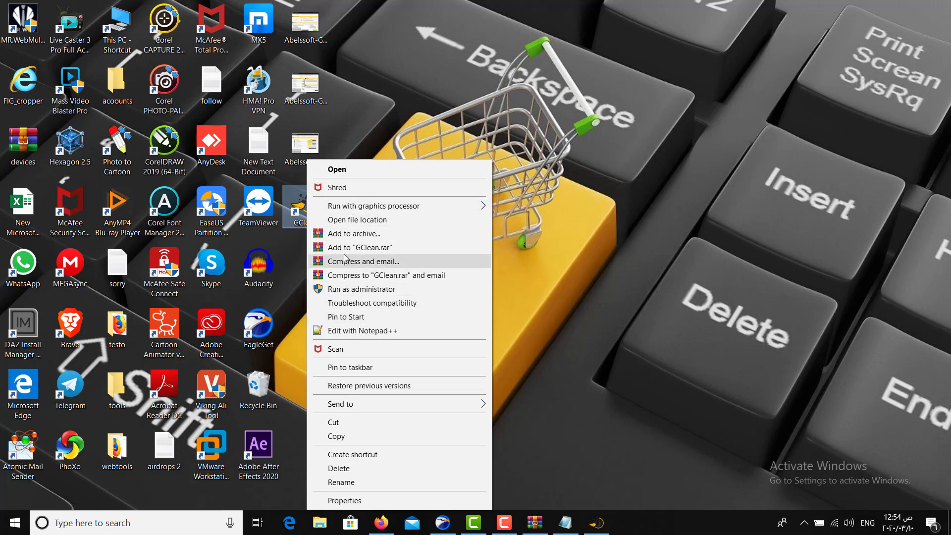
{"action": "left_click", "coordinate": [297, 216]}
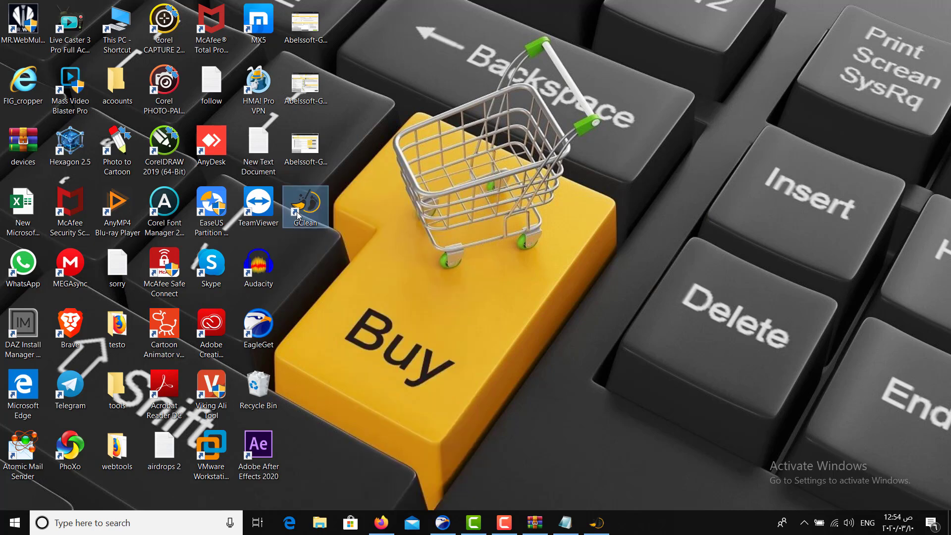
{"action": "right_click", "coordinate": [297, 212]}
{"action": "mouse_move", "coordinate": [346, 207]}
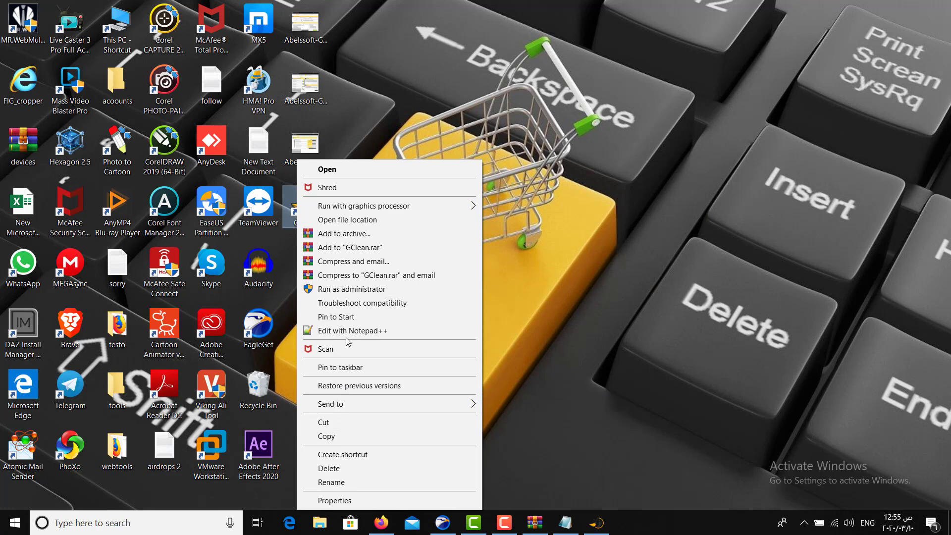
{"action": "left_click", "coordinate": [288, 240]}
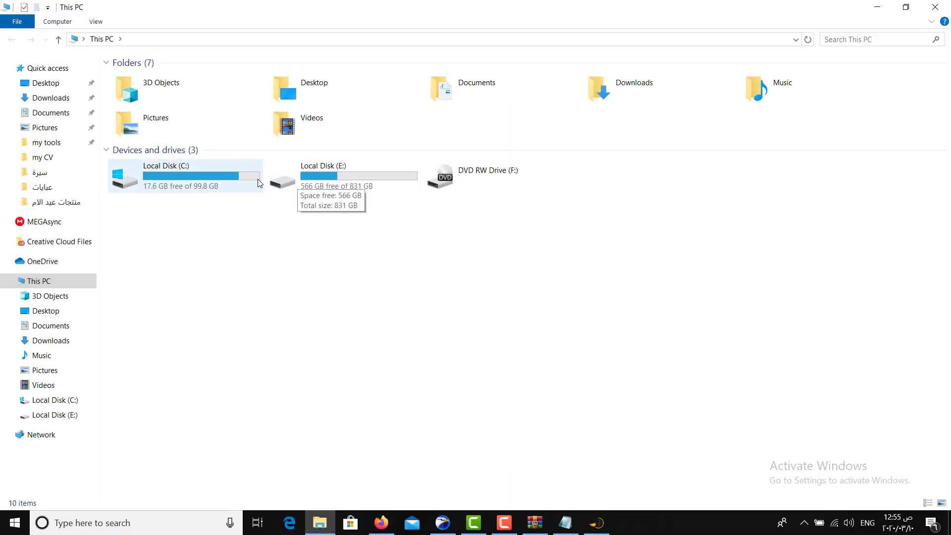
Open the GClean folder inside Program Files (x86) on Local Disk (C:).
{"action": "double_click", "coordinate": [209, 175]}
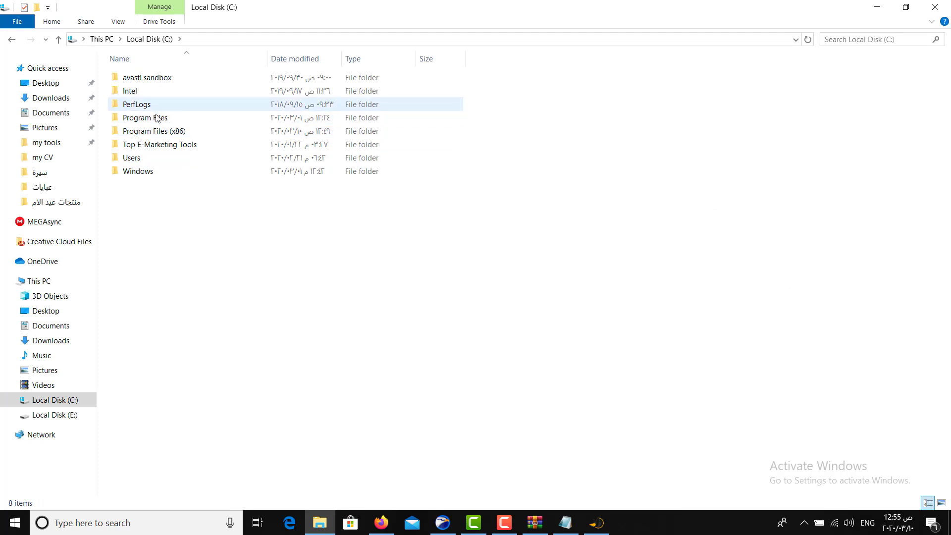
{"action": "double_click", "coordinate": [155, 131]}
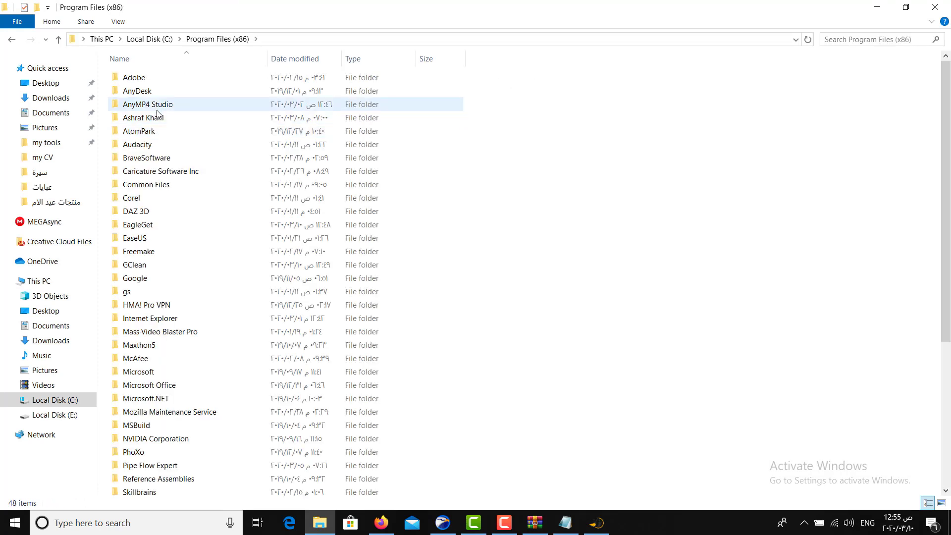
{"action": "left_click", "coordinate": [135, 267]}
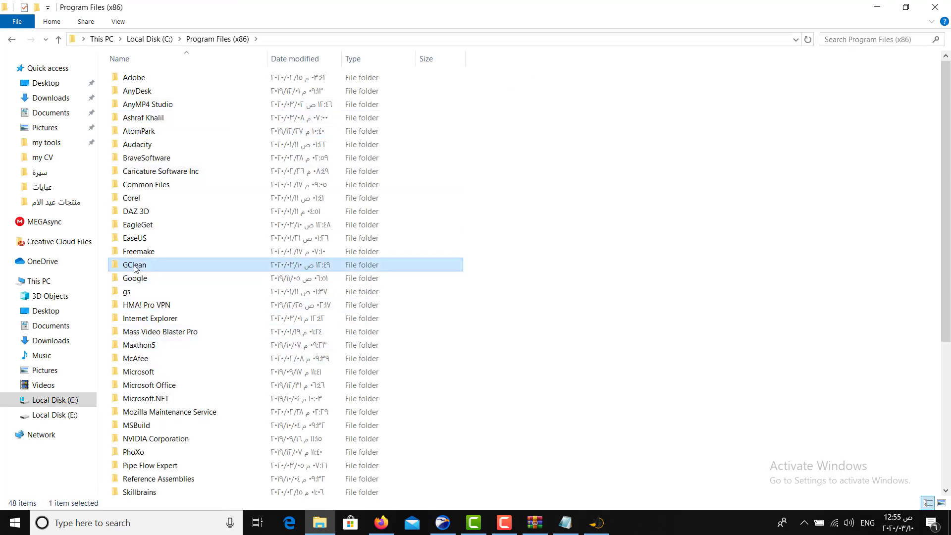
{"action": "double_click", "coordinate": [135, 266]}
Try to paste the copied GClean.exe into the GClean folder, close the Readme, and cancel the paste.
{"action": "right_click", "coordinate": [337, 262]}
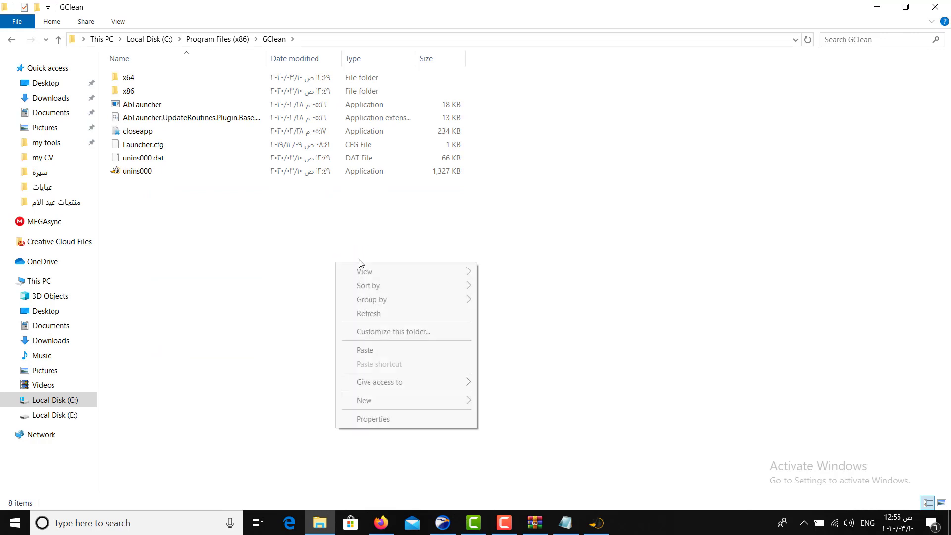
{"action": "left_click", "coordinate": [365, 350]}
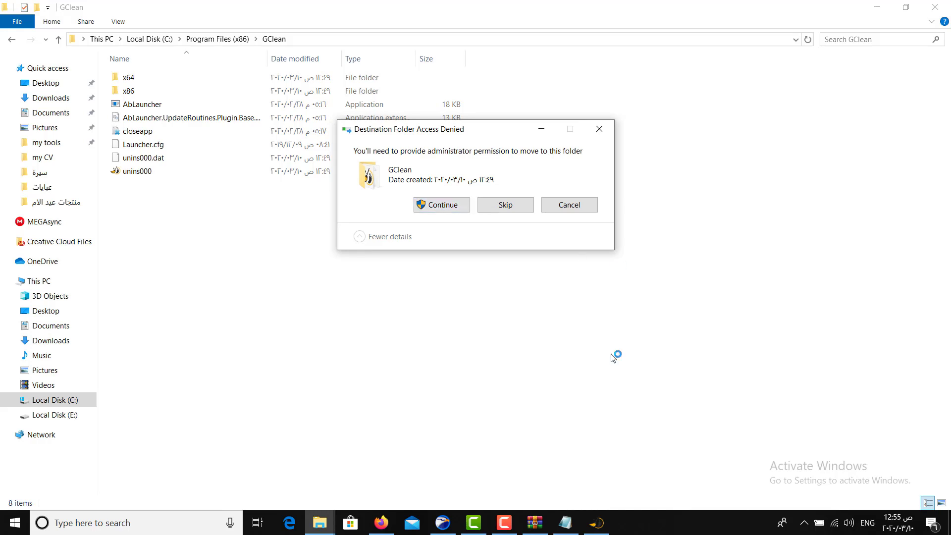
{"action": "left_click", "coordinate": [556, 520]}
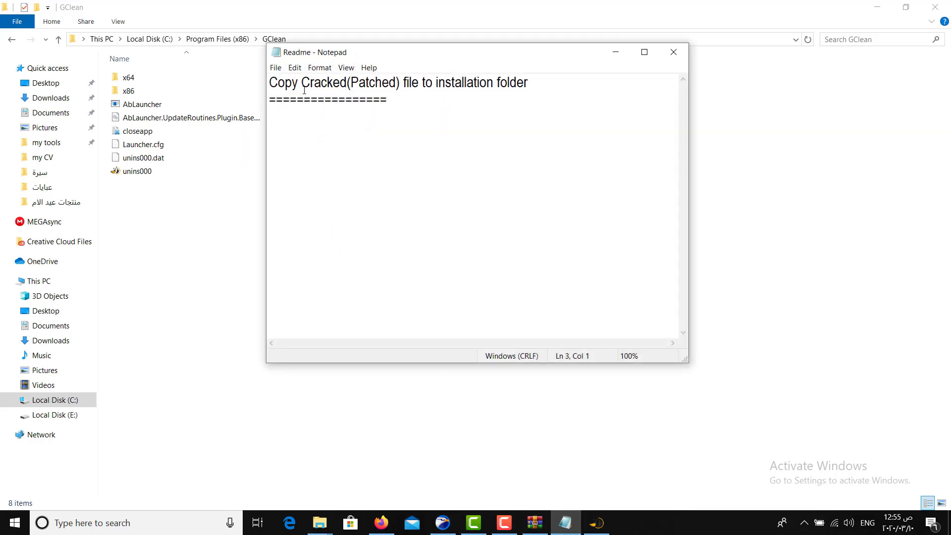
{"action": "left_click", "coordinate": [674, 52]}
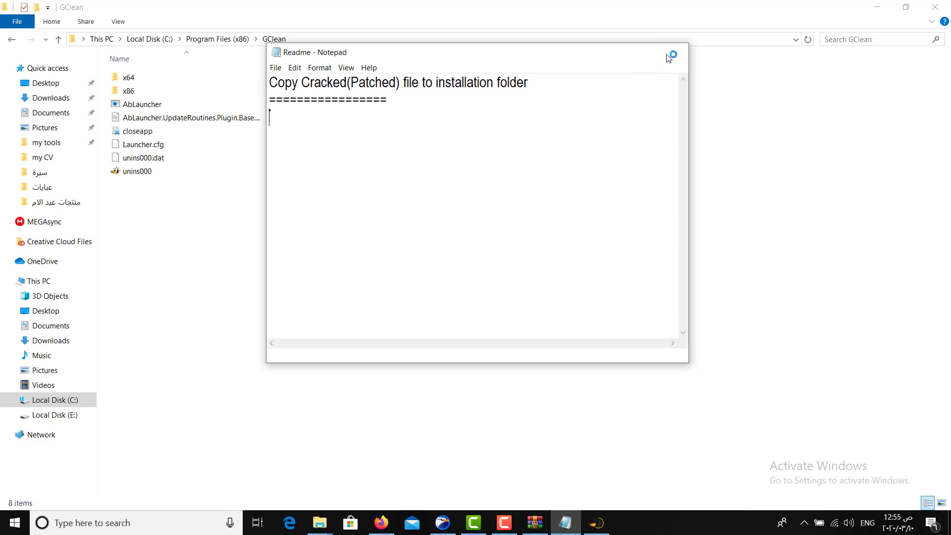
{"action": "left_click", "coordinate": [529, 525]}
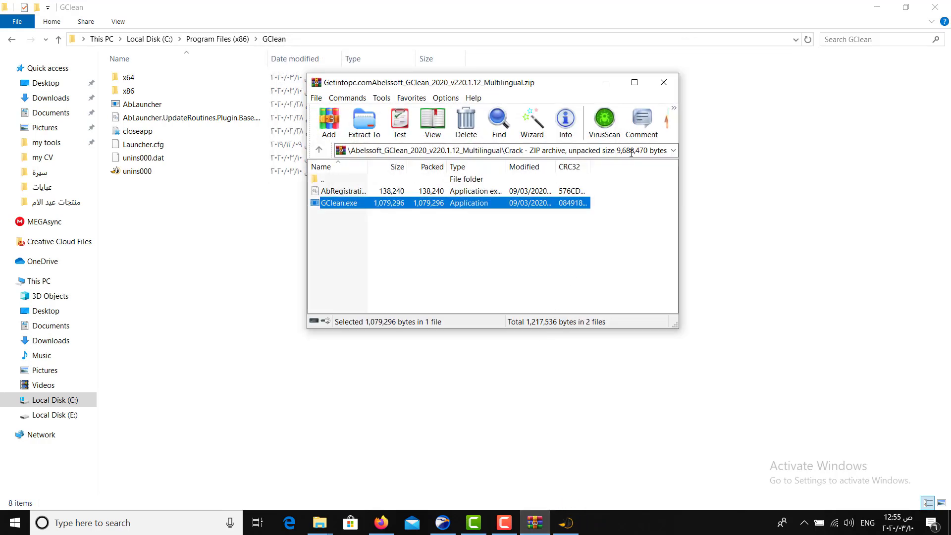
{"action": "left_click", "coordinate": [607, 81]}
{"action": "left_click", "coordinate": [576, 205]}
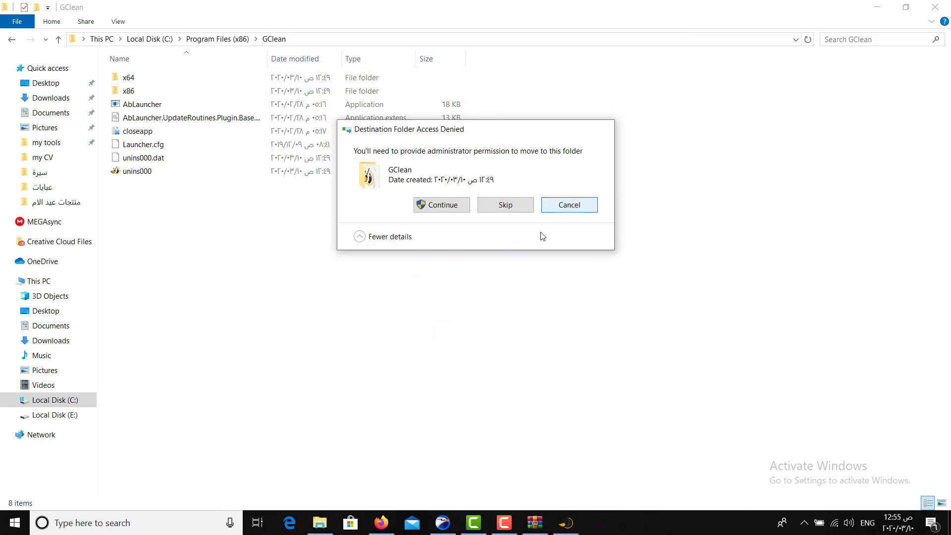
Run GClean.exe from the archive's Crack folder, and close the open GClean window.
{"action": "left_click", "coordinate": [535, 524]}
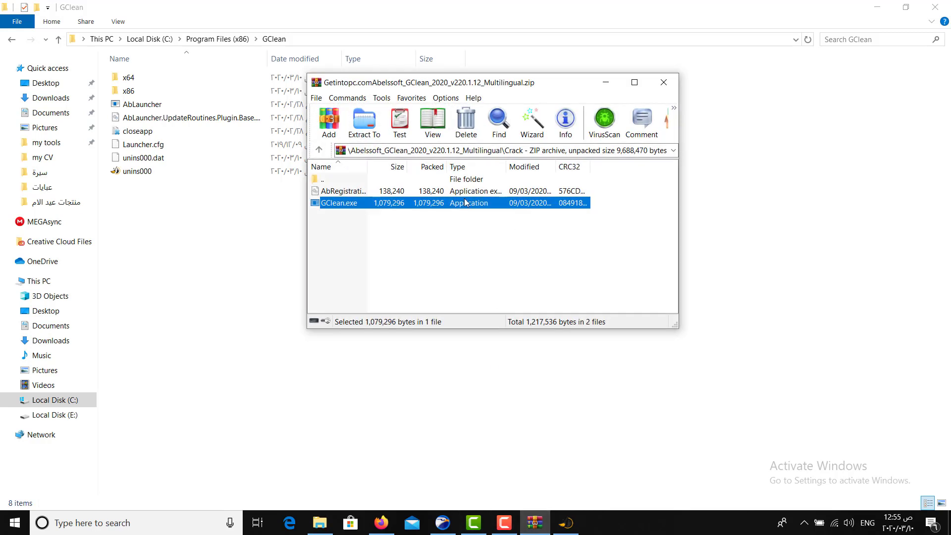
{"action": "double_click", "coordinate": [350, 204]}
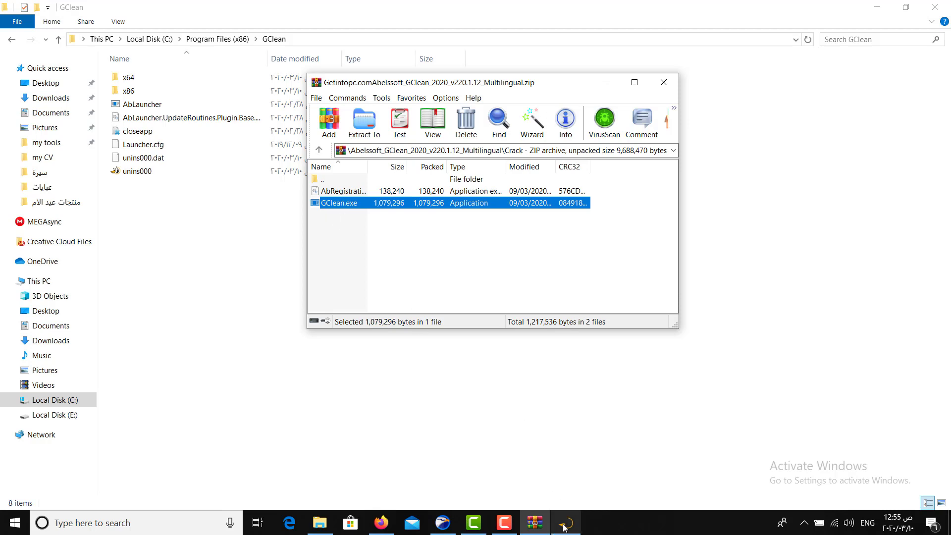
{"action": "left_click", "coordinate": [782, 48]}
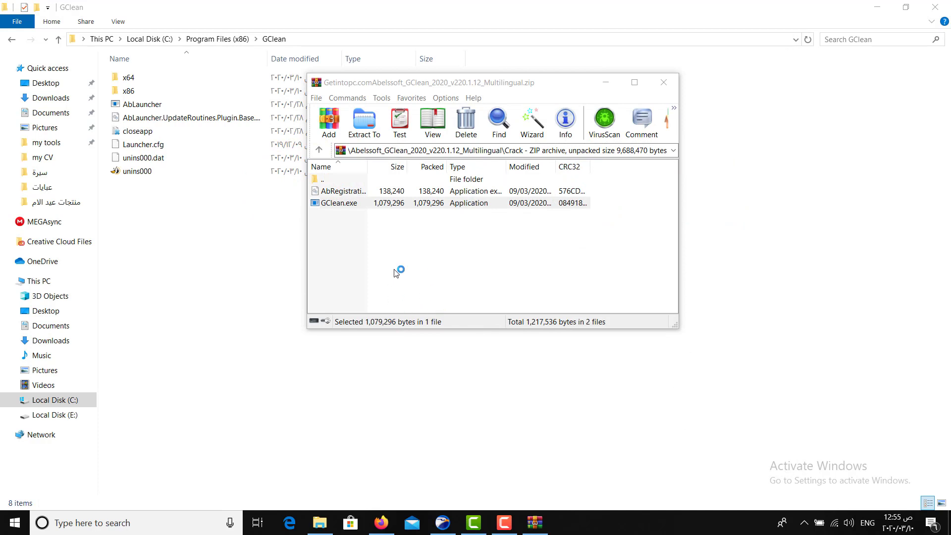
{"action": "left_click", "coordinate": [349, 206]}
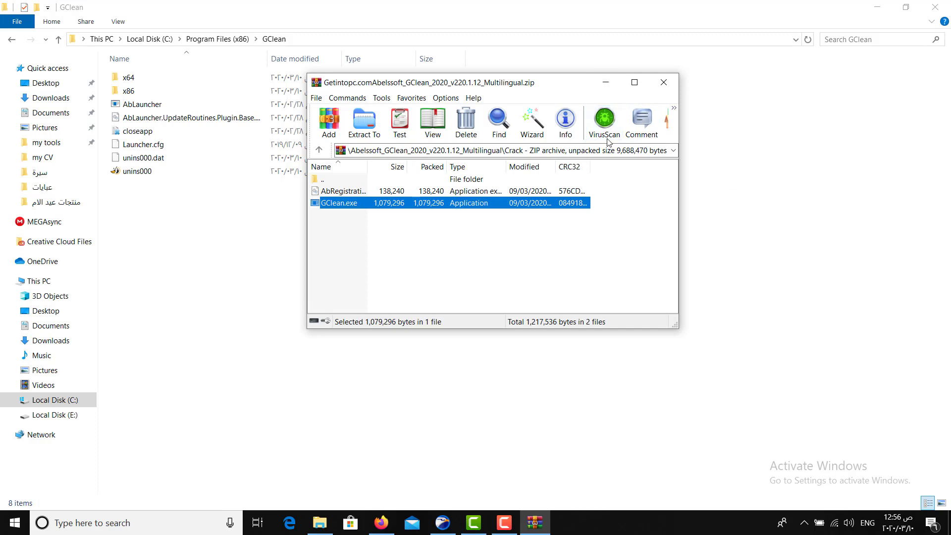
{"action": "left_click", "coordinate": [609, 85]}
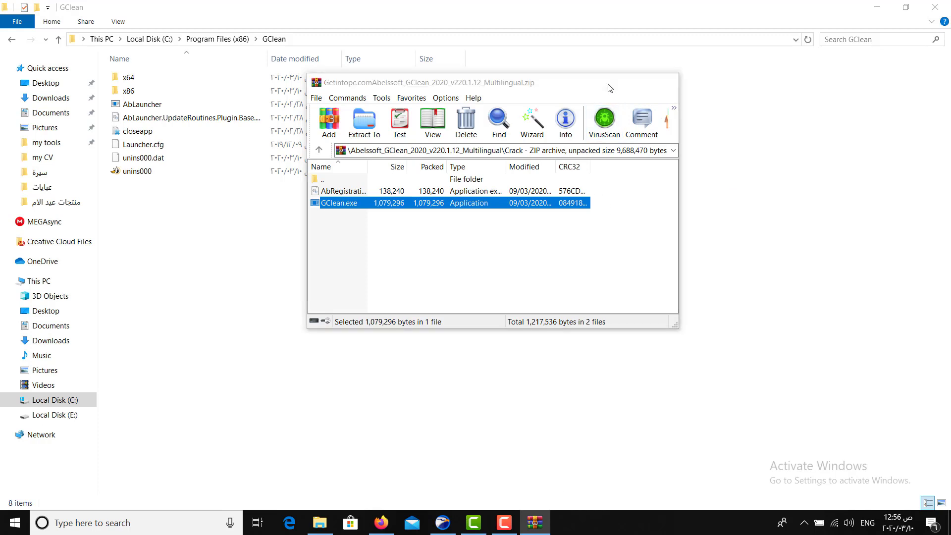
Extract GClean.exe from the archive's Crack folder onto the desktop, minimize the archive, and try to run the extracted copy.
{"action": "left_click", "coordinate": [877, 9]}
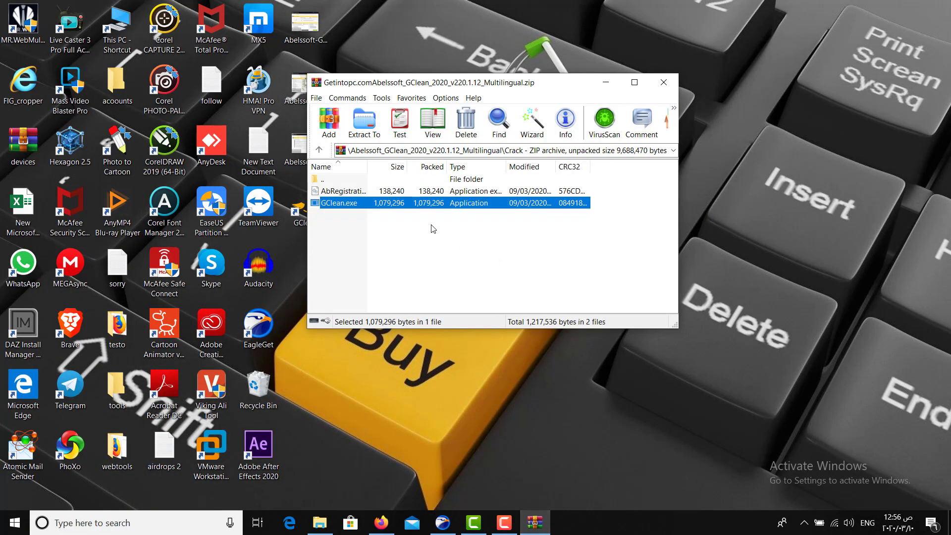
{"action": "left_click_drag", "start_coordinate": [406, 206], "coordinate": [766, 264]}
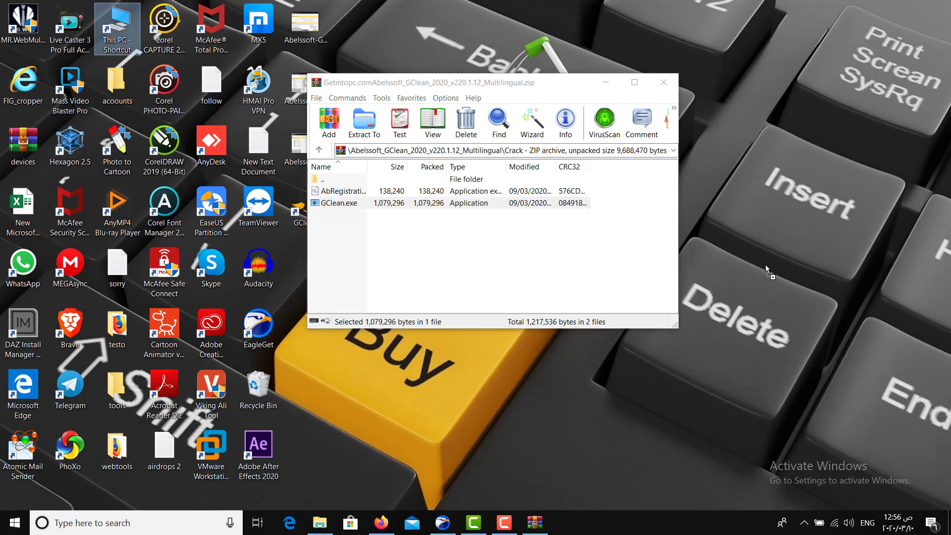
{"action": "left_click", "coordinate": [605, 82]}
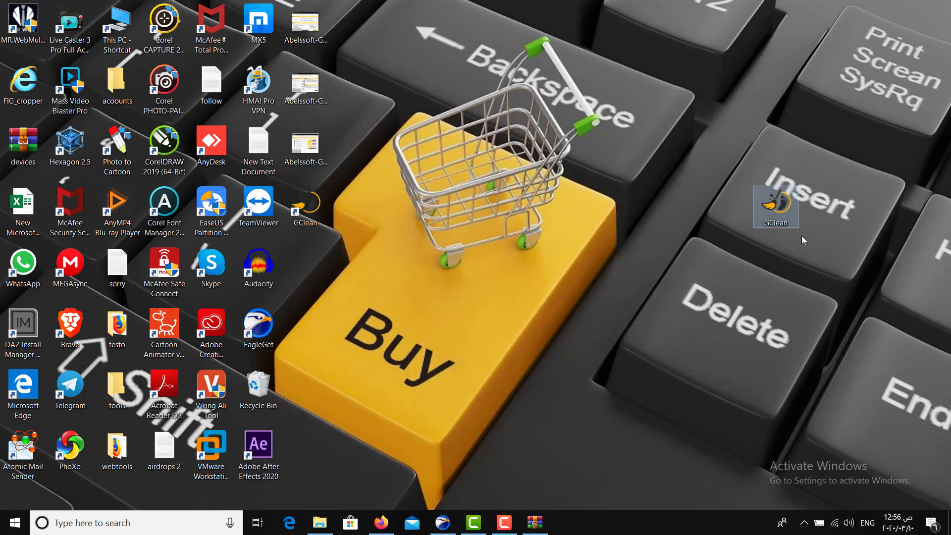
{"action": "double_click", "coordinate": [772, 220]}
{"action": "mouse_move", "coordinate": [775, 221]}
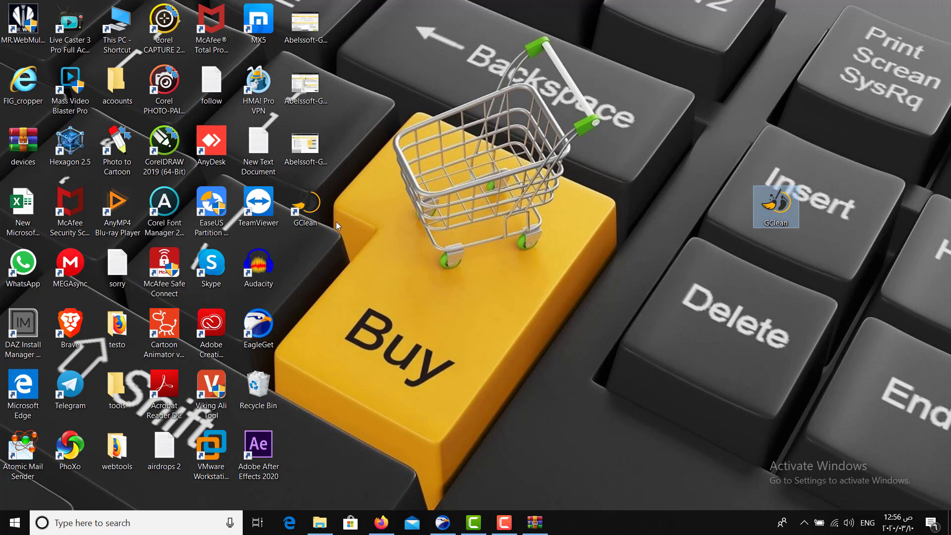
{"action": "mouse_move", "coordinate": [313, 223]}
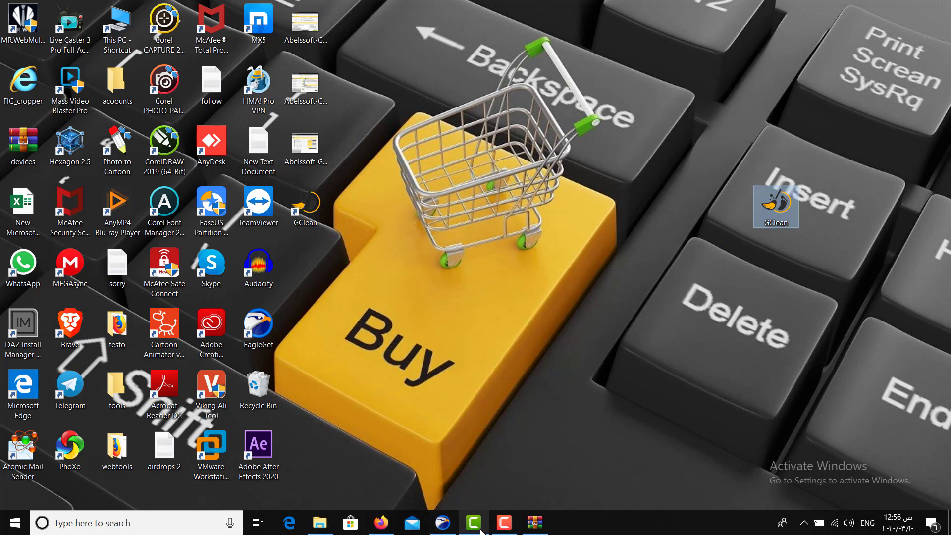
Copy GClean.exe from the archive's Crack folder to the clipboard.
{"action": "left_click", "coordinate": [535, 522]}
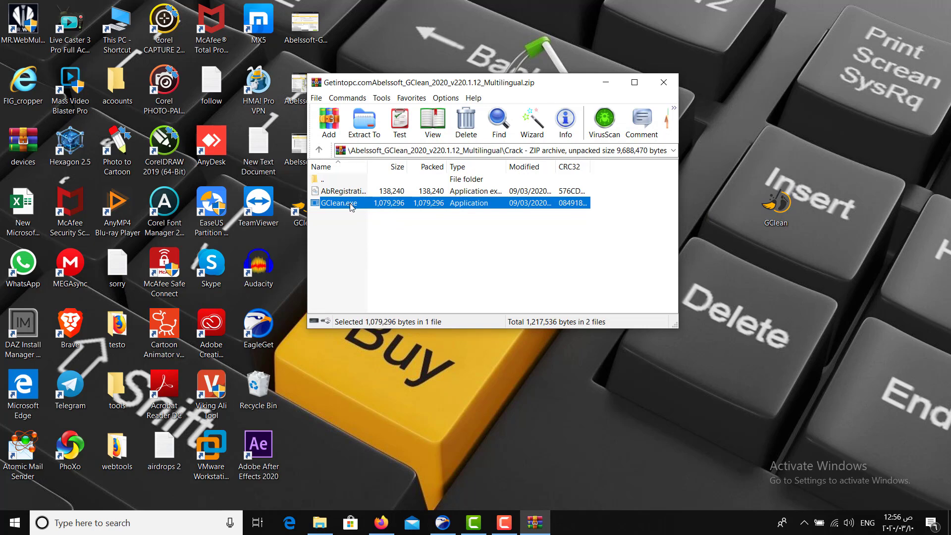
{"action": "right_click", "coordinate": [351, 205]}
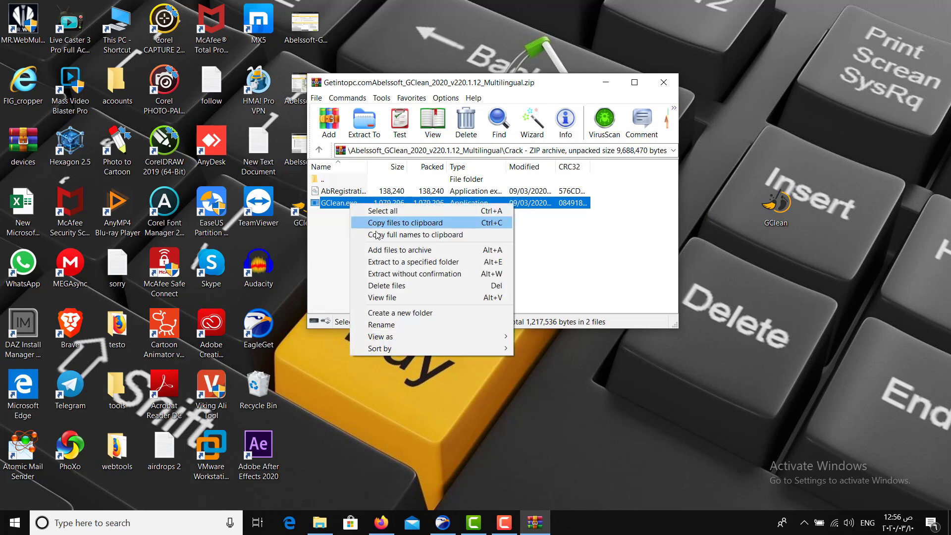
{"action": "key", "text": "Up"}
{"action": "key", "text": "Up"}
{"action": "key", "text": "Up"}
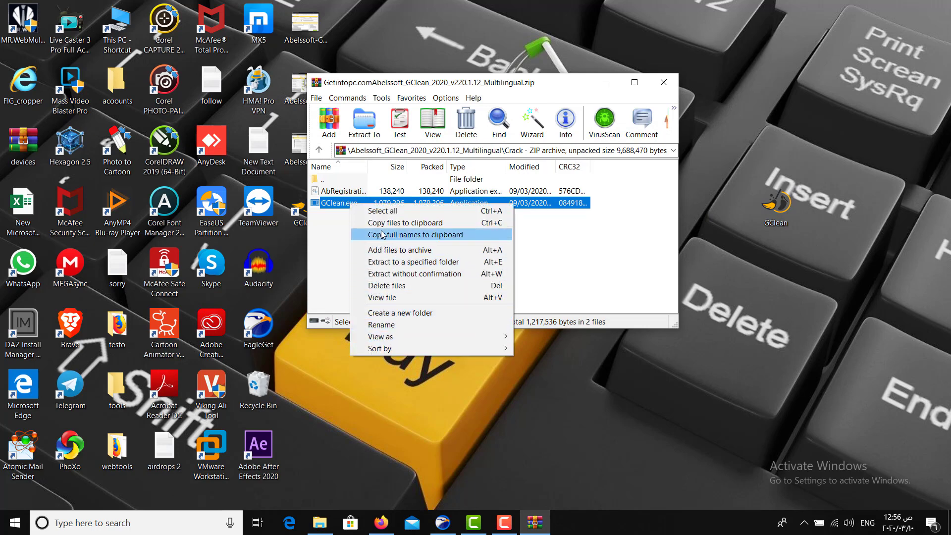
{"action": "key", "text": "Return"}
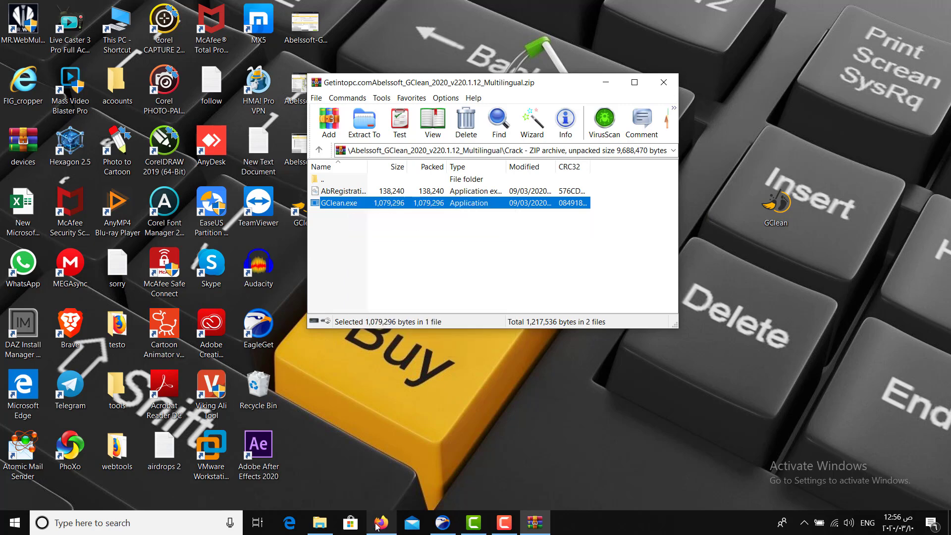
Paste the copied GClean.exe into the GClean folder under Program Files (x86), granting permission for the copy.
{"action": "left_click", "coordinate": [320, 523]}
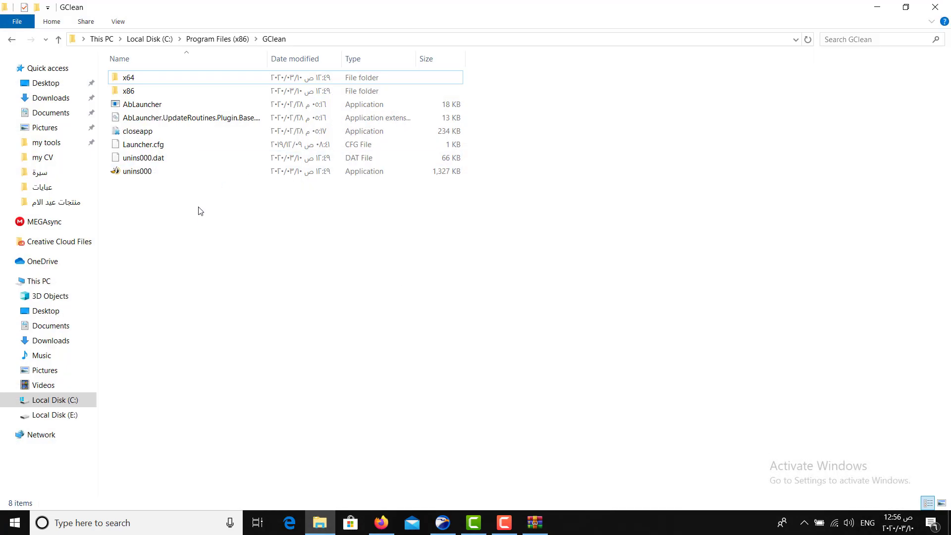
{"action": "right_click", "coordinate": [644, 181]}
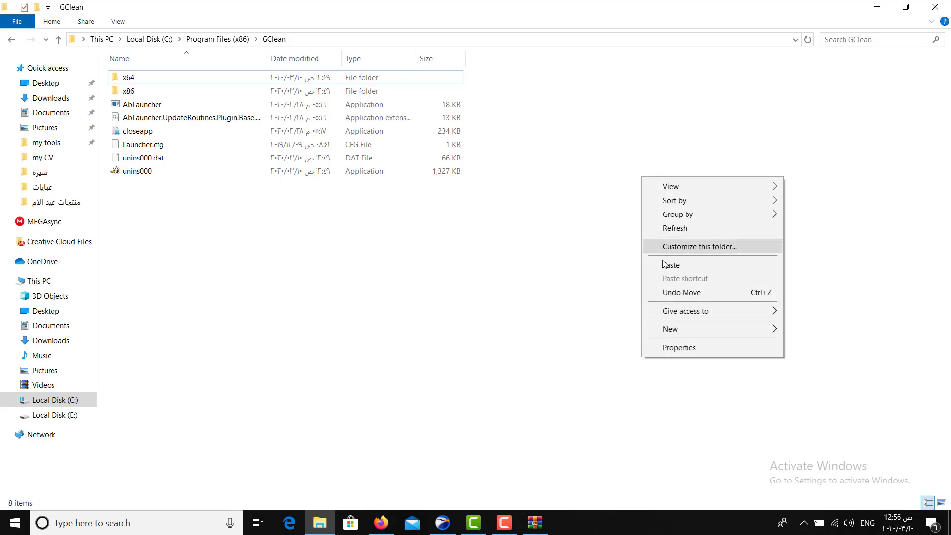
{"action": "left_click", "coordinate": [664, 264]}
{"action": "left_click", "coordinate": [460, 213]}
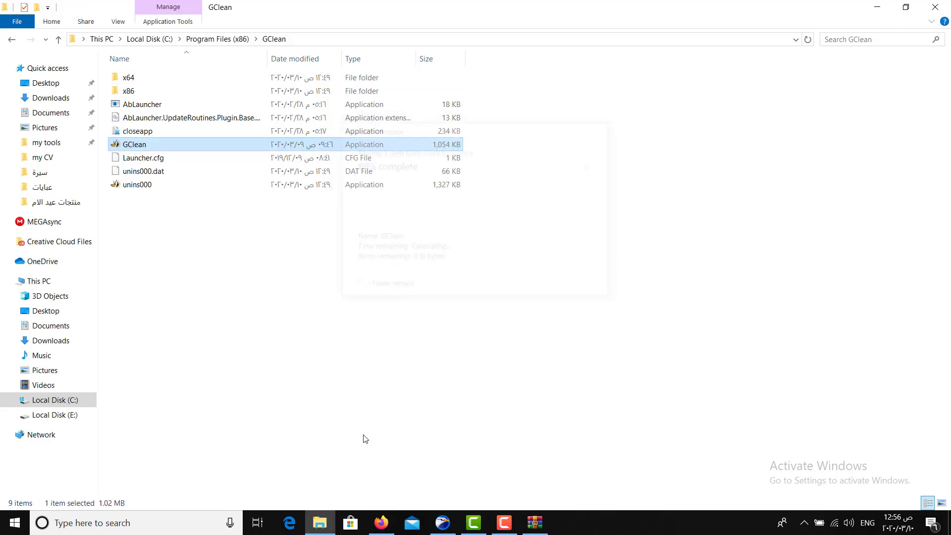
{"action": "left_click", "coordinate": [320, 378]}
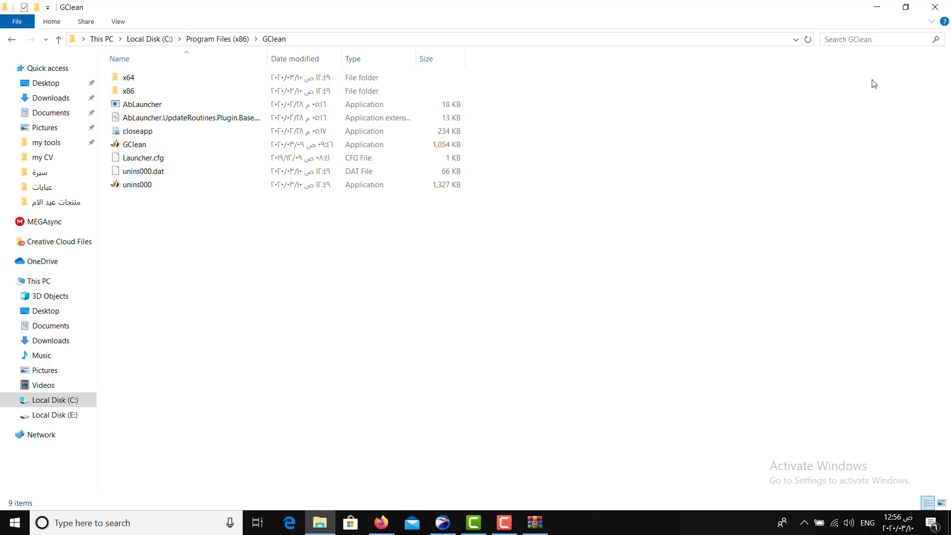
Close the GClean folder and archive windows, and permanently delete the extracted GClean file from the desktop.
{"action": "left_click", "coordinate": [935, 8]}
{"action": "left_click", "coordinate": [664, 82]}
{"action": "left_click", "coordinate": [776, 206]}
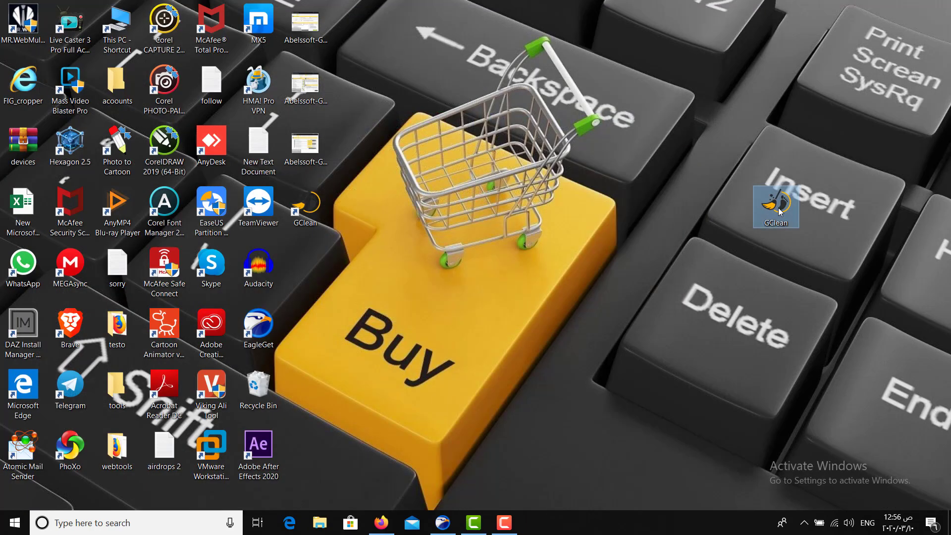
{"action": "key", "text": "shift+Delete"}
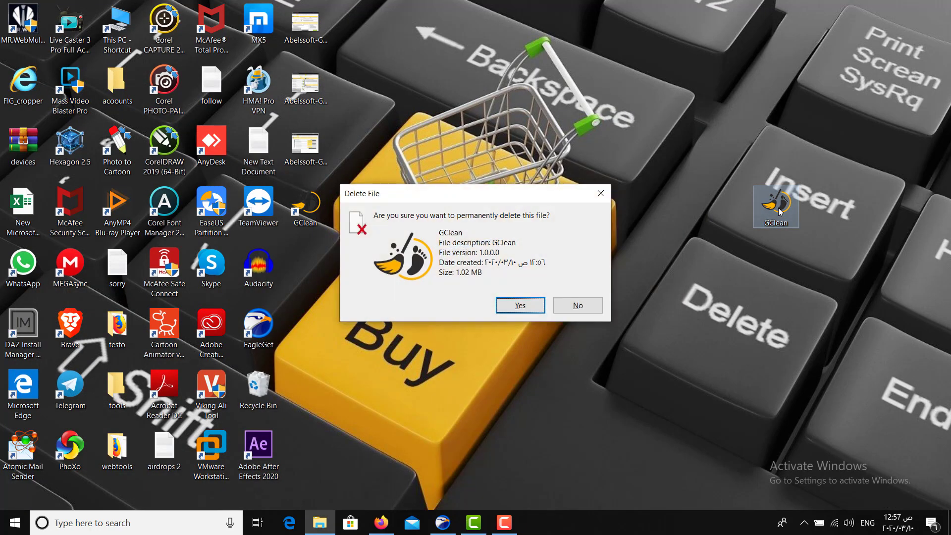
{"action": "key", "text": "Return"}
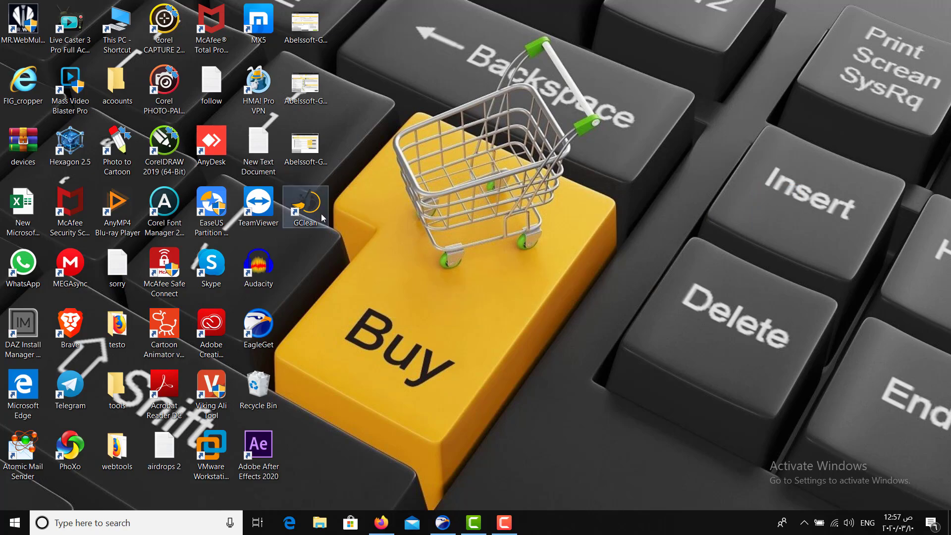